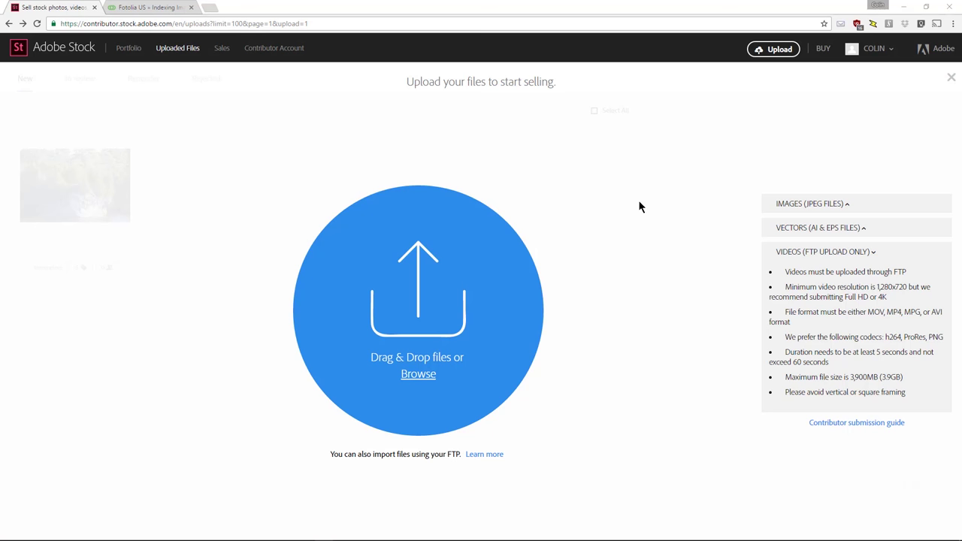
# - Show the JPEG image upload requirements and examine the Fotolia indexing guide's keyword and category advice, closing the guide when finished
pyautogui.click(789, 208)
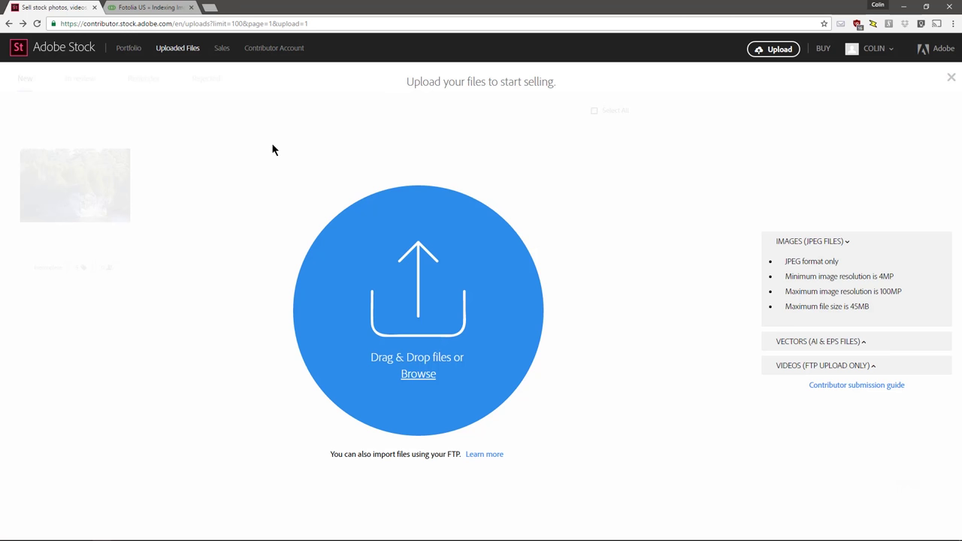
pyautogui.click(147, 10)
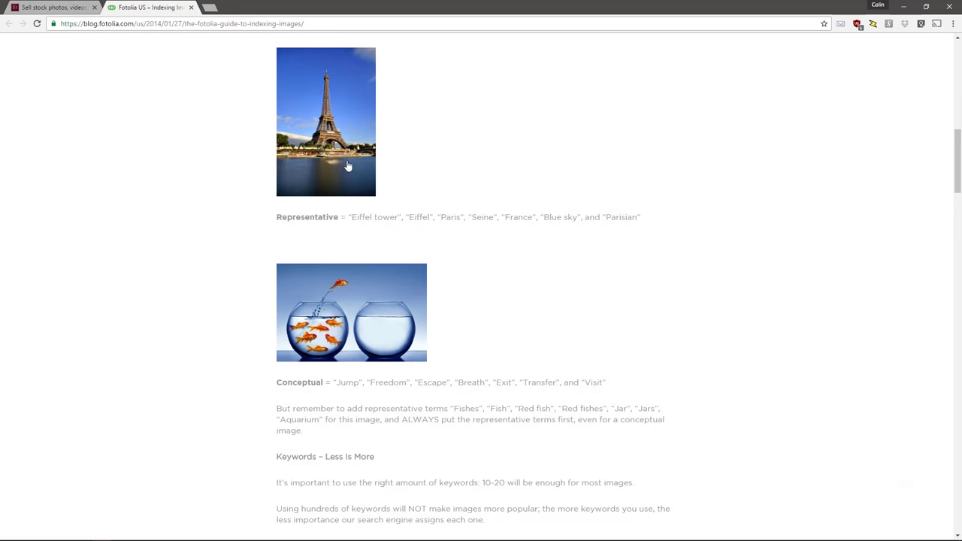
pyautogui.scroll(1, 738, 208)
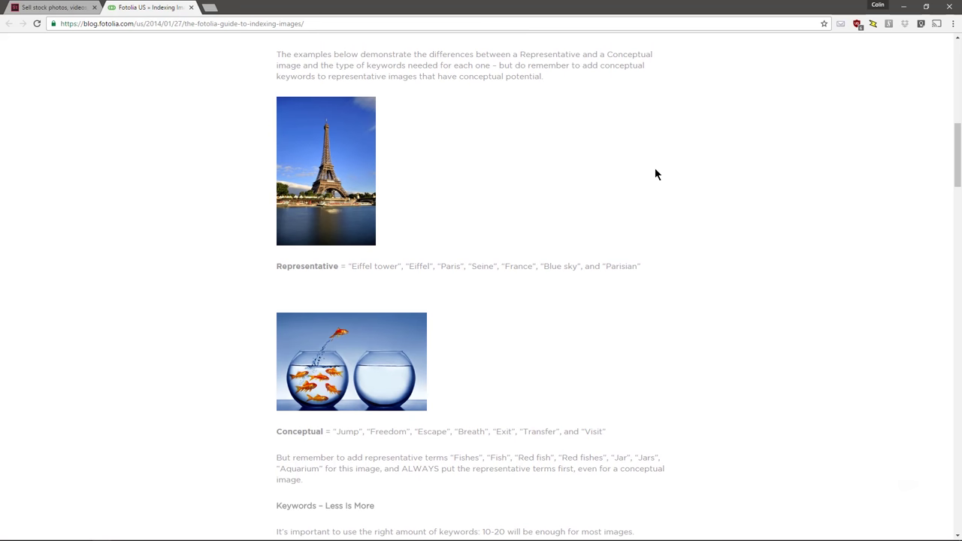
pyautogui.scroll(10, 655, 168)
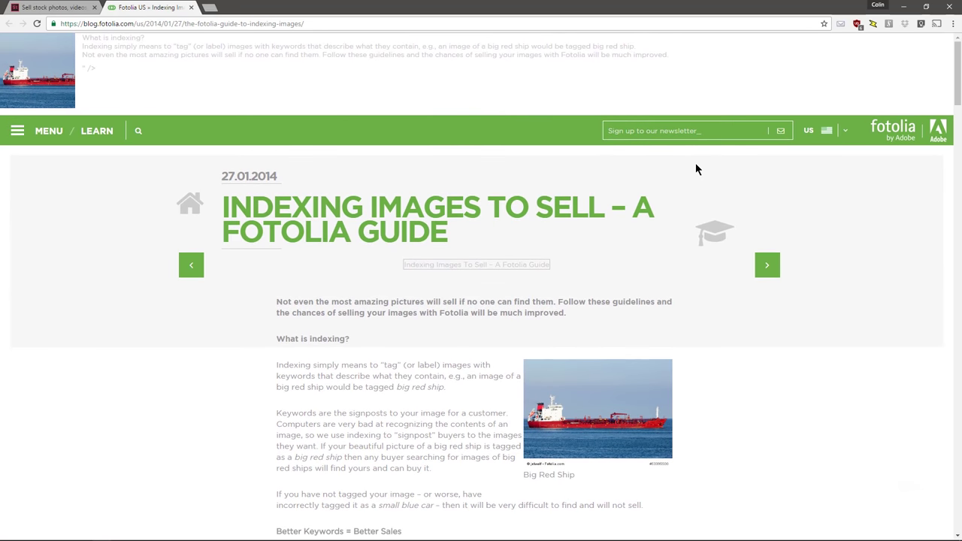
pyautogui.scroll(-3, 696, 165)
pyautogui.scroll(-3, 696, 165)
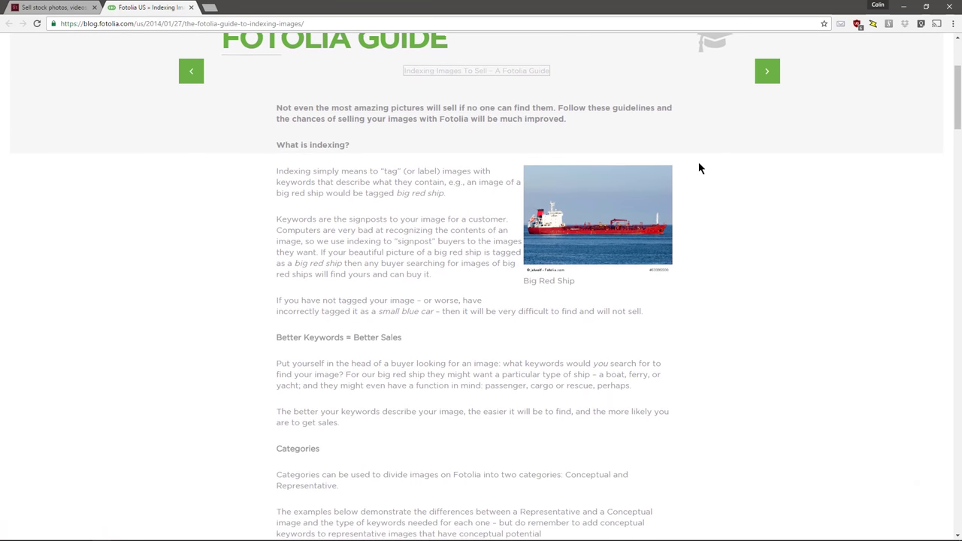
pyautogui.scroll(-1, 505, 139)
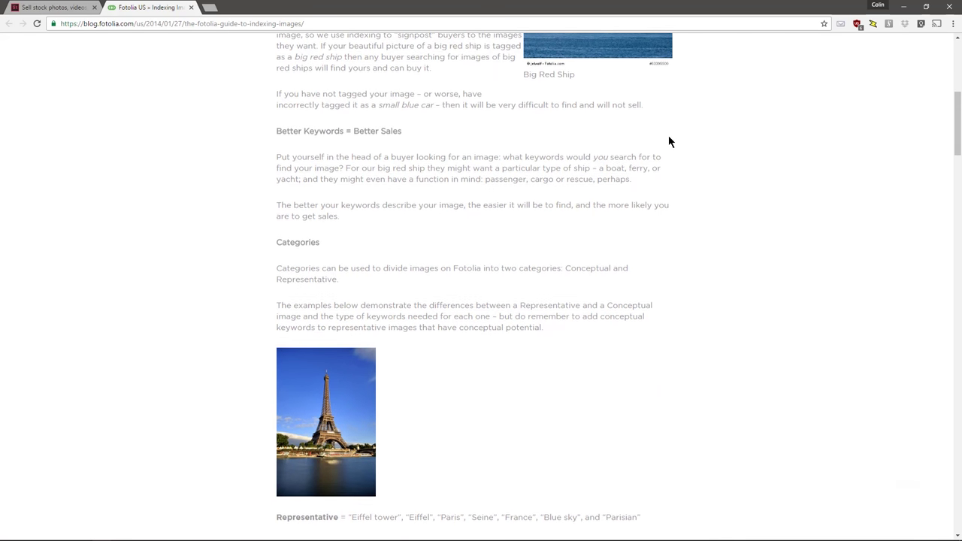
pyautogui.scroll(-3, 668, 135)
pyautogui.scroll(-2, 668, 143)
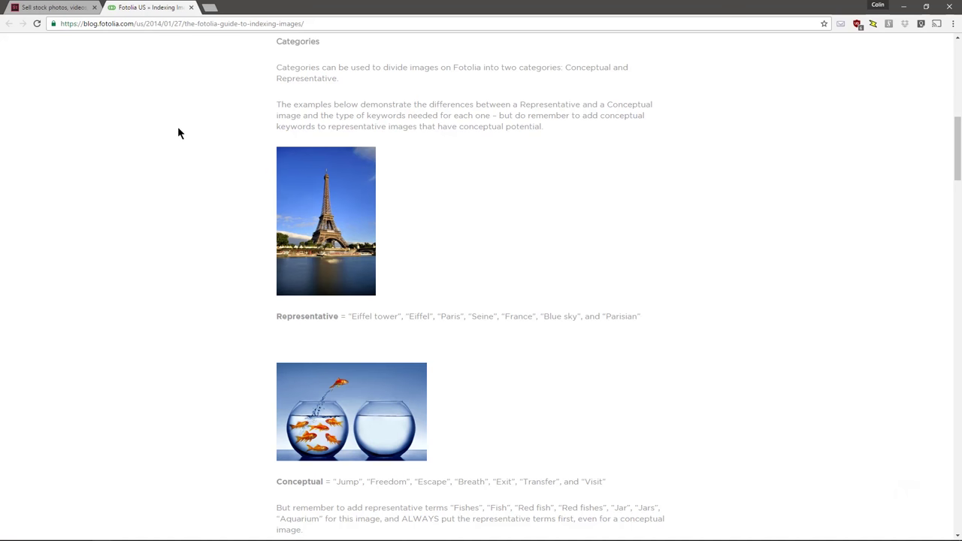
pyautogui.scroll(-2, 178, 133)
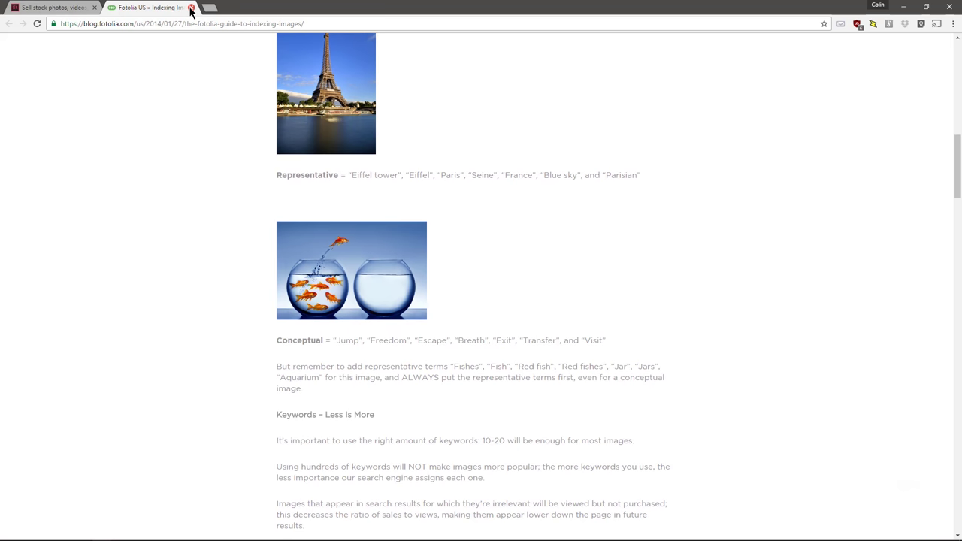
pyautogui.click(191, 9)
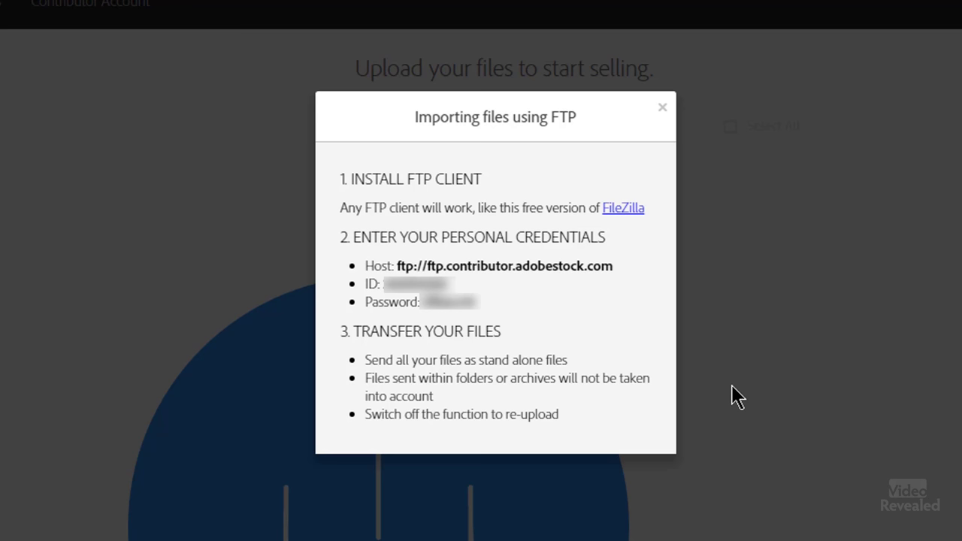
# - Dismiss the FTP import instructions and show the upload requirements for vectors and videos
pyautogui.click(664, 113)
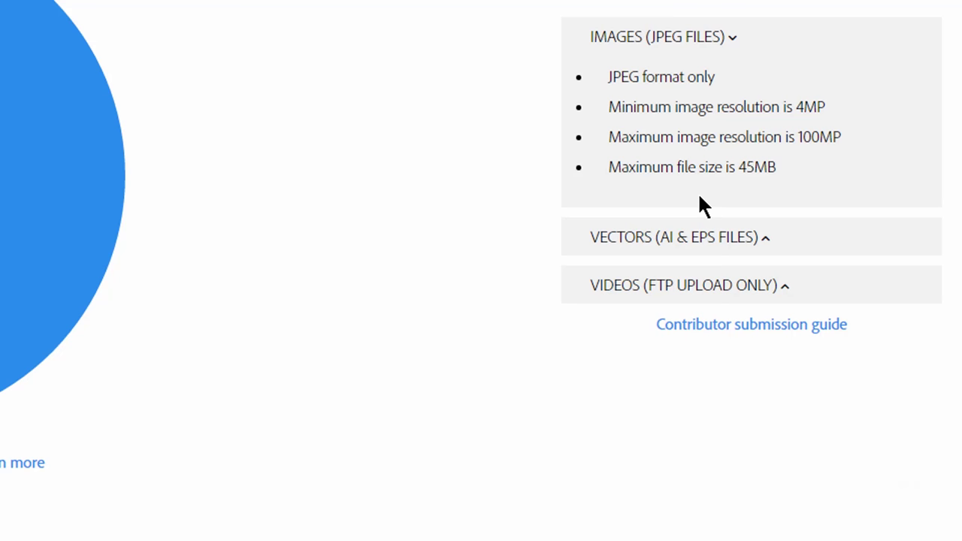
pyautogui.click(655, 235)
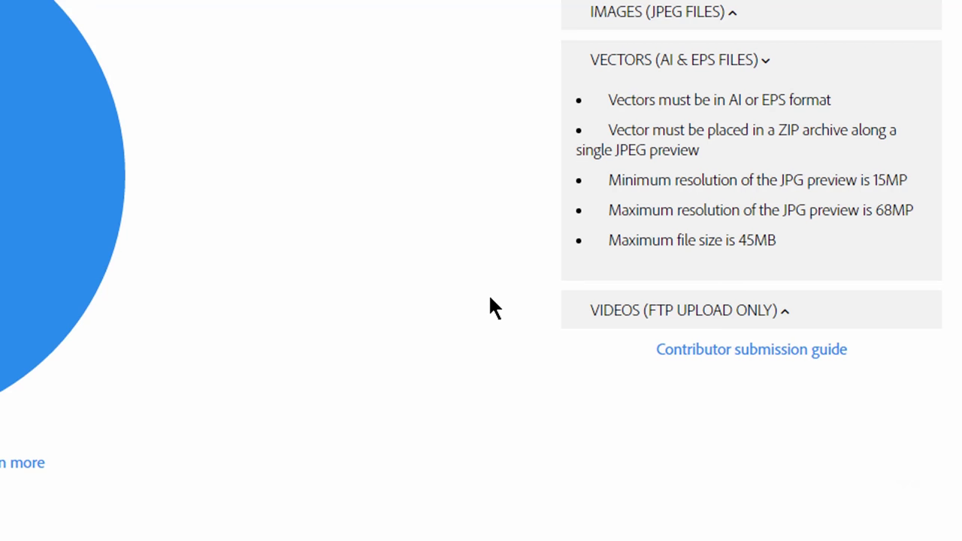
pyautogui.click(613, 310)
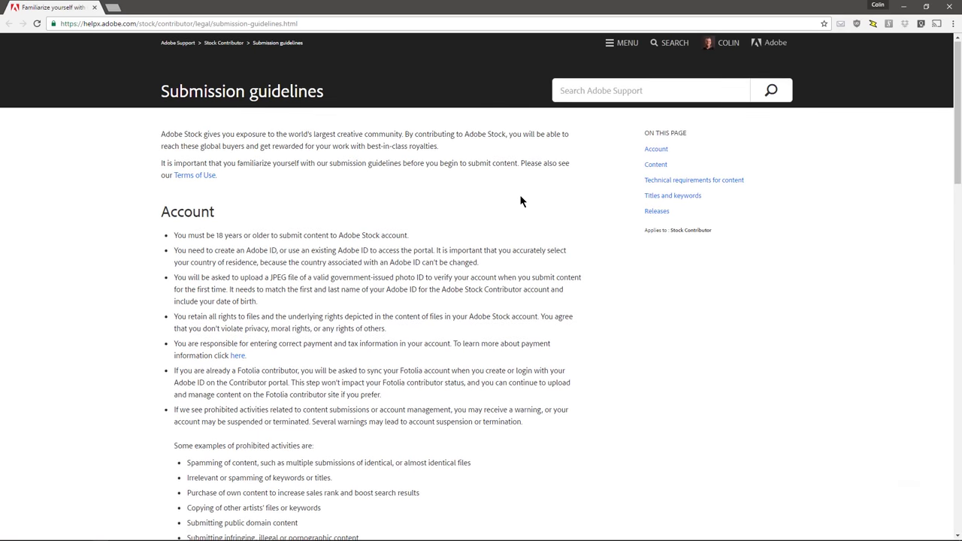
# - Examine the Adobe Stock submission guidelines from the account rules through content and technical requirements to the releases section
pyautogui.scroll(-2, 520, 200)
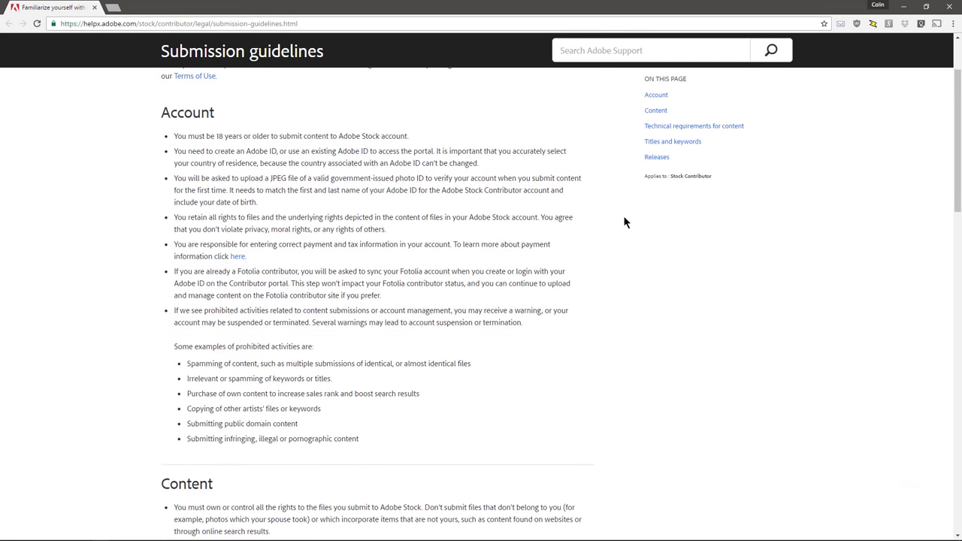
pyautogui.scroll(-1, 623, 215)
pyautogui.scroll(-1, 609, 190)
pyautogui.scroll(-3, 613, 191)
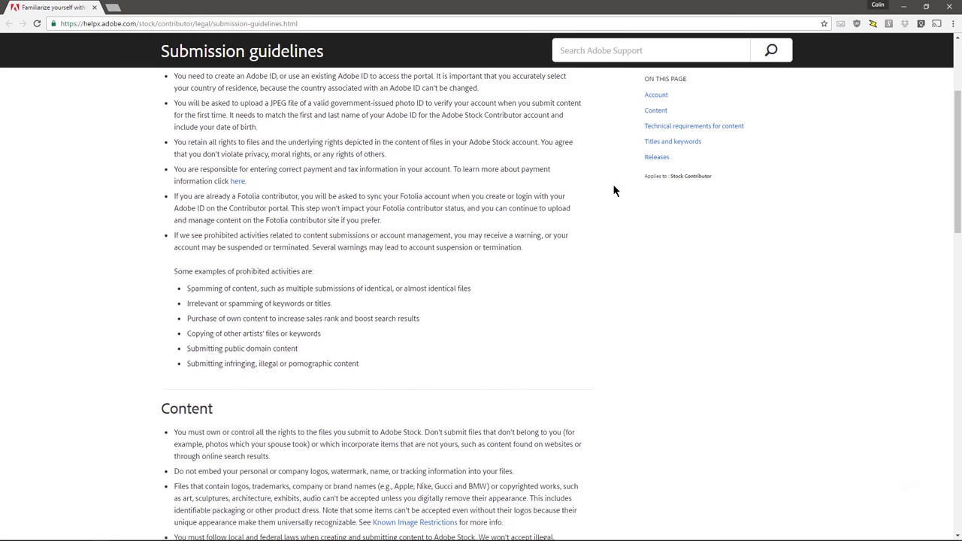
pyautogui.scroll(-3, 613, 191)
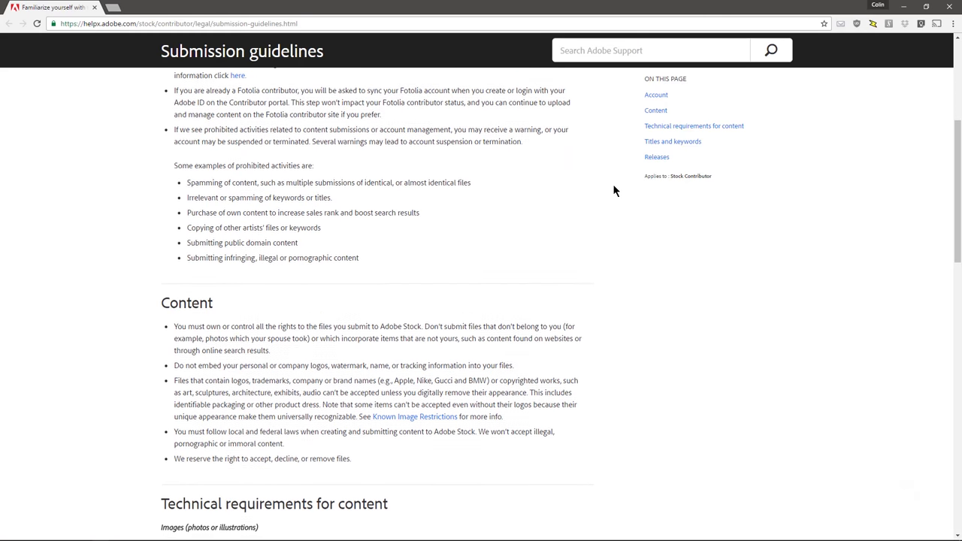
pyautogui.scroll(-1, 613, 191)
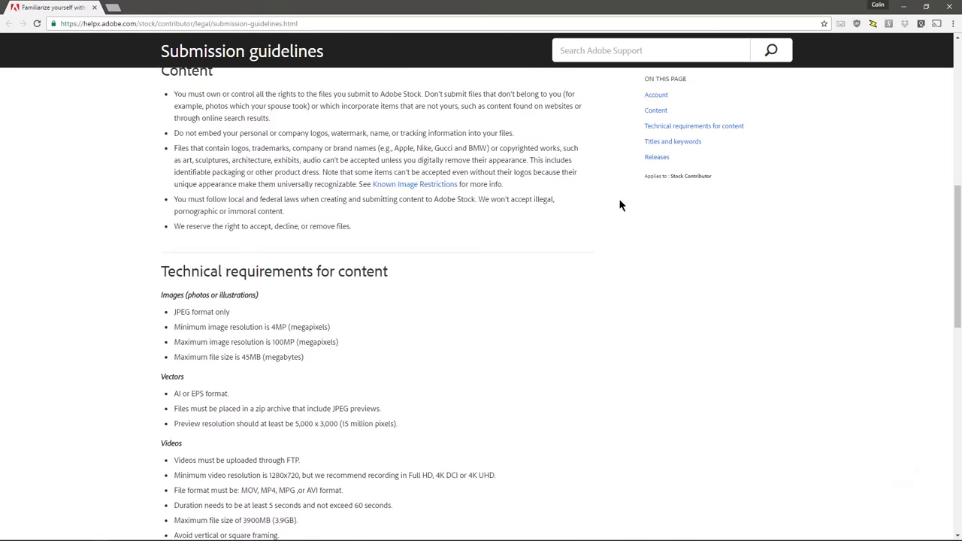
pyautogui.scroll(-2, 618, 197)
pyautogui.scroll(-4, 614, 200)
pyautogui.scroll(-4, 615, 202)
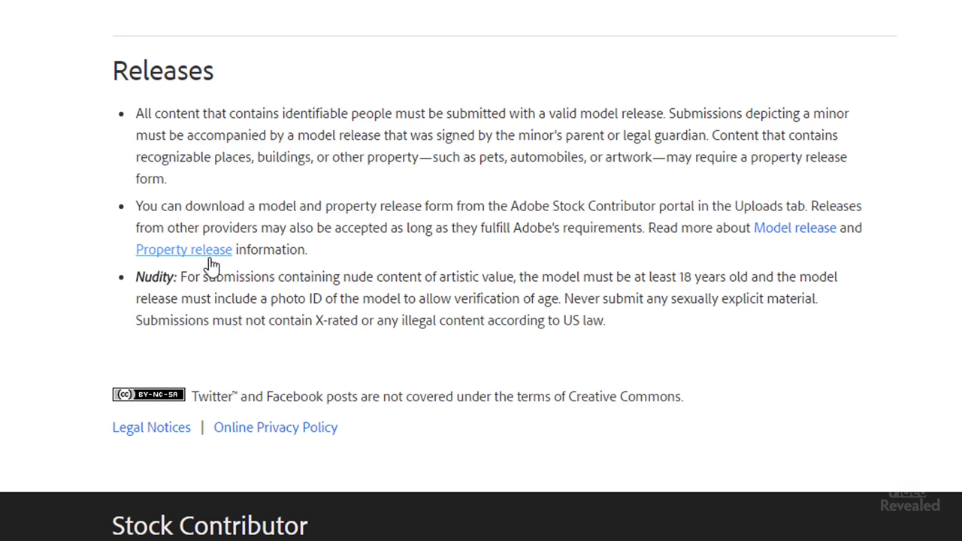
# - Open the Model release information from the guidelines and examine the requirements for a model release
pyautogui.click(795, 235)
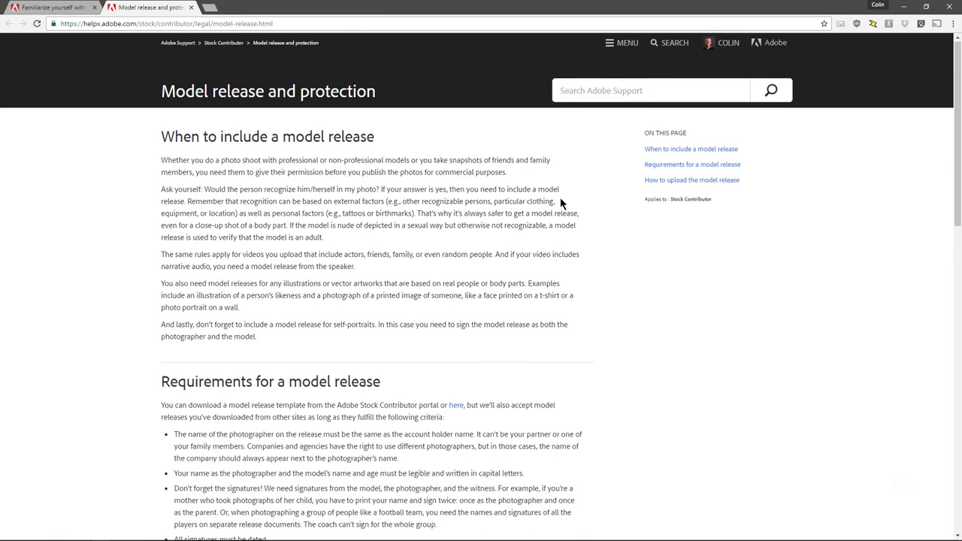
pyautogui.scroll(-3, 560, 200)
pyautogui.scroll(-2, 559, 202)
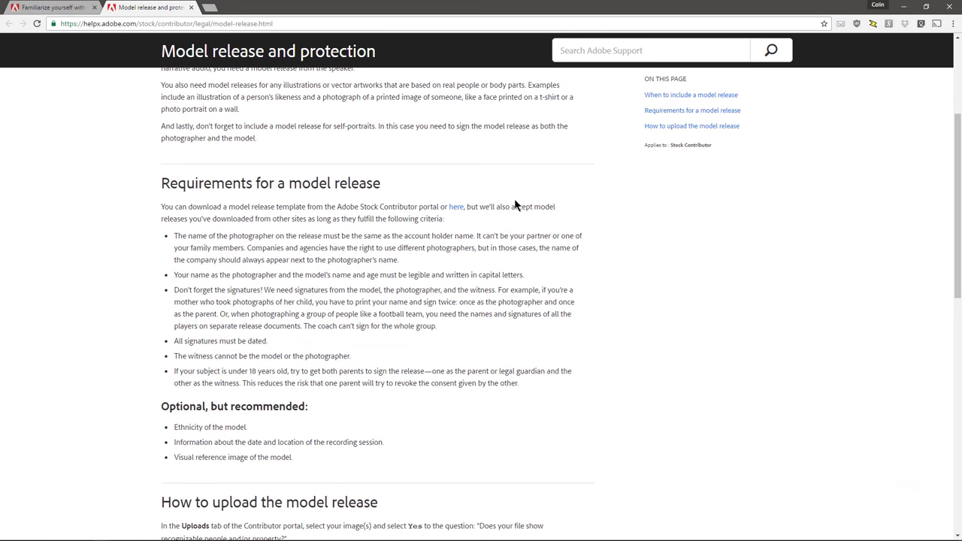
pyautogui.scroll(-1, 515, 202)
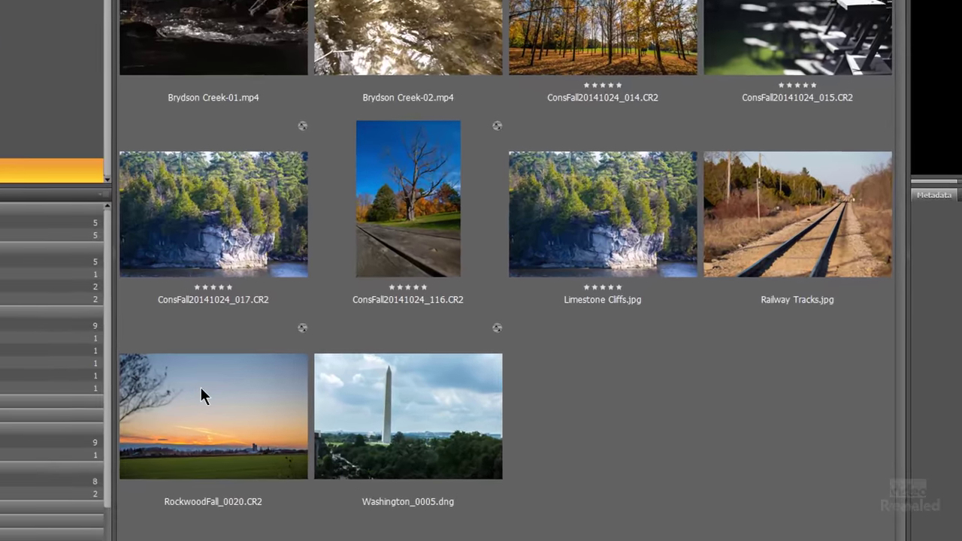
# - Add the keywords "sunset, rural, sky, farm" to the file info of RockwoodFall_0020.CR2 in Adobe Bridge
pyautogui.click(264, 383)
pyautogui.rightClick(117, 376)
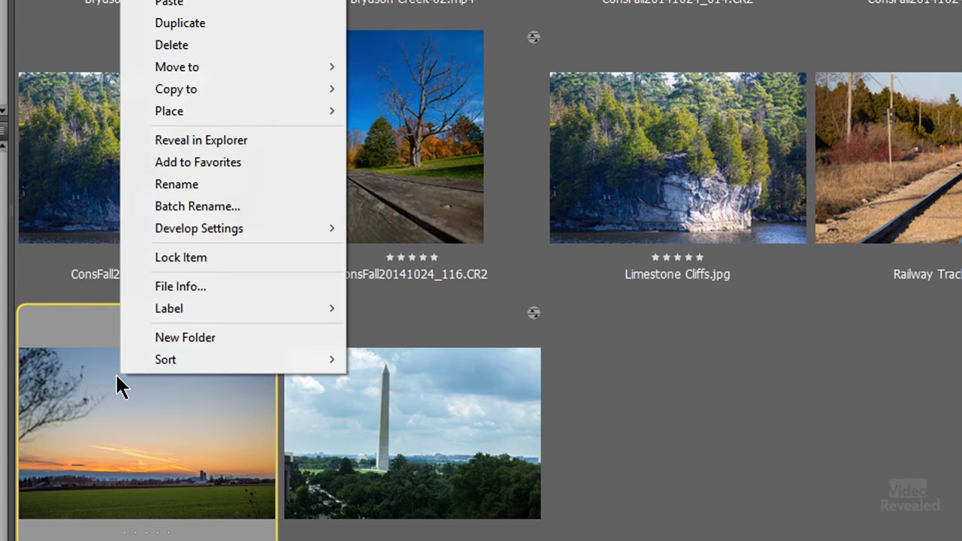
pyautogui.click(235, 286)
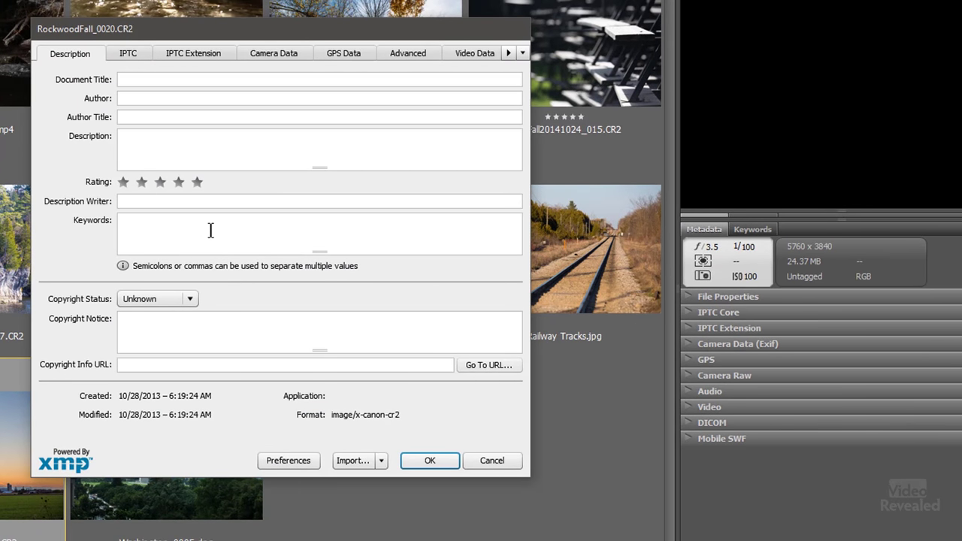
pyautogui.click(162, 220)
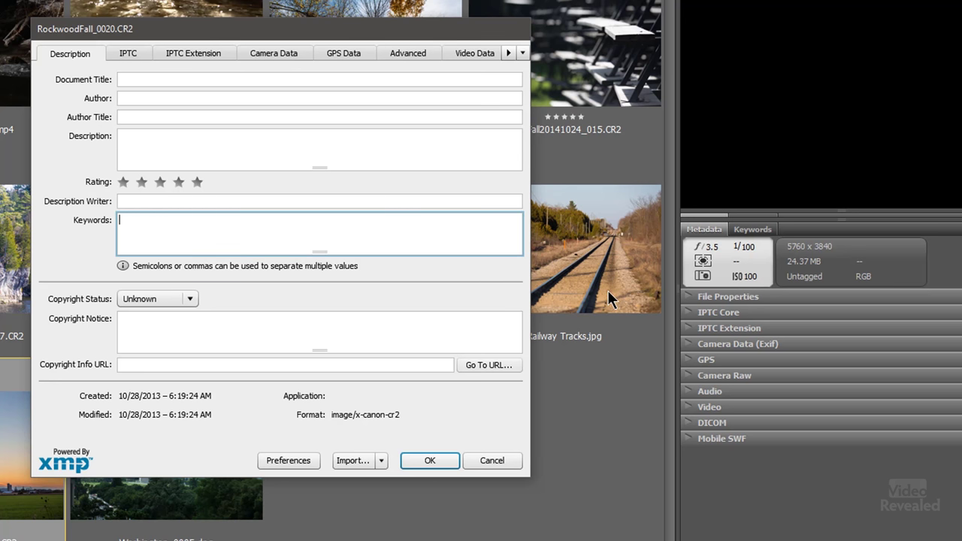
pyautogui.write('sunset, rural, sky, farm')
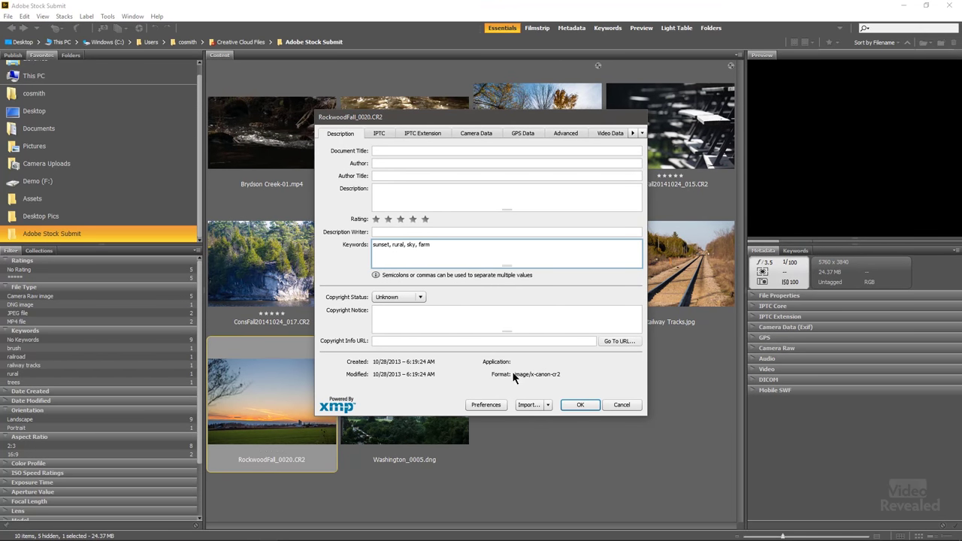
pyautogui.click(579, 405)
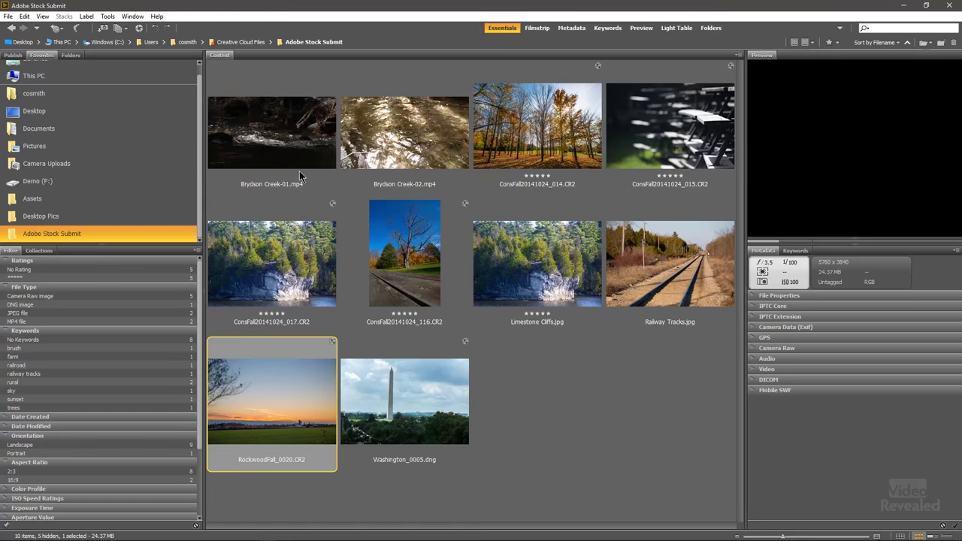
# - Switch to the FileZilla FTP client and upload Brydson Creek-01.mp4 and Brydson Creek-02.mp4 to the Adobe Stock server's root directory
pyautogui.click(264, 150)
pyautogui.click(438, 127)
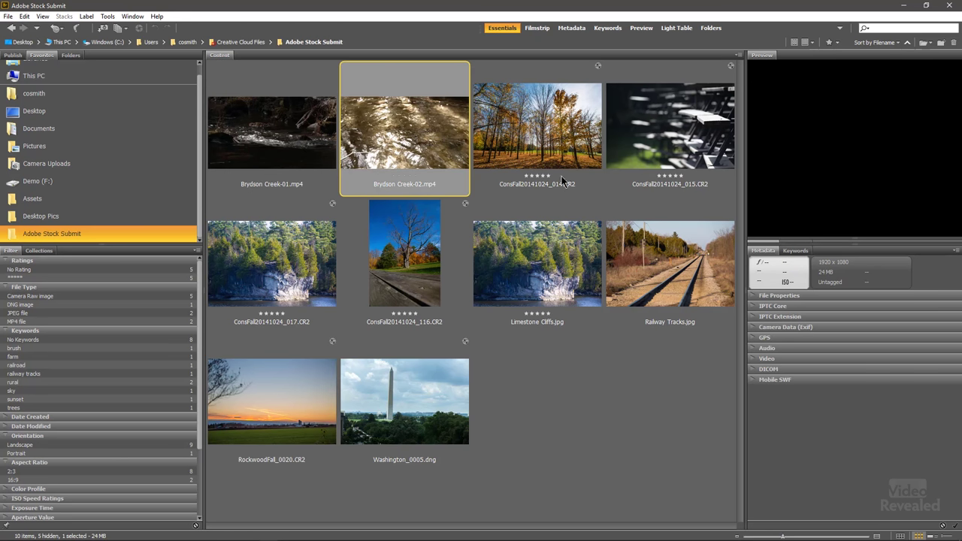
pyautogui.click(601, 384)
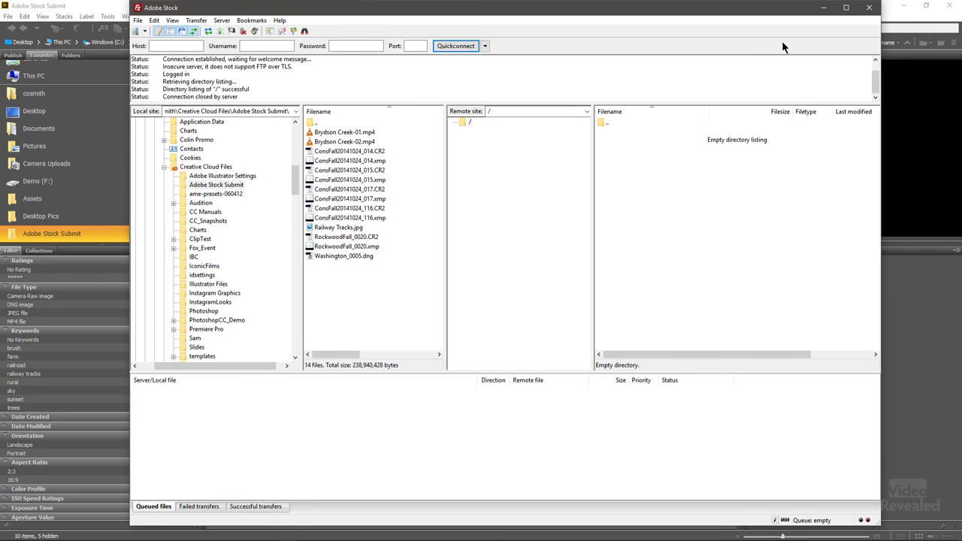
pyautogui.click(311, 132)
pyautogui.keyDown('shift'); pyautogui.click(312, 142); pyautogui.keyUp('shift')
pyautogui.moveTo(311, 144); pyautogui.dragTo(690, 172)
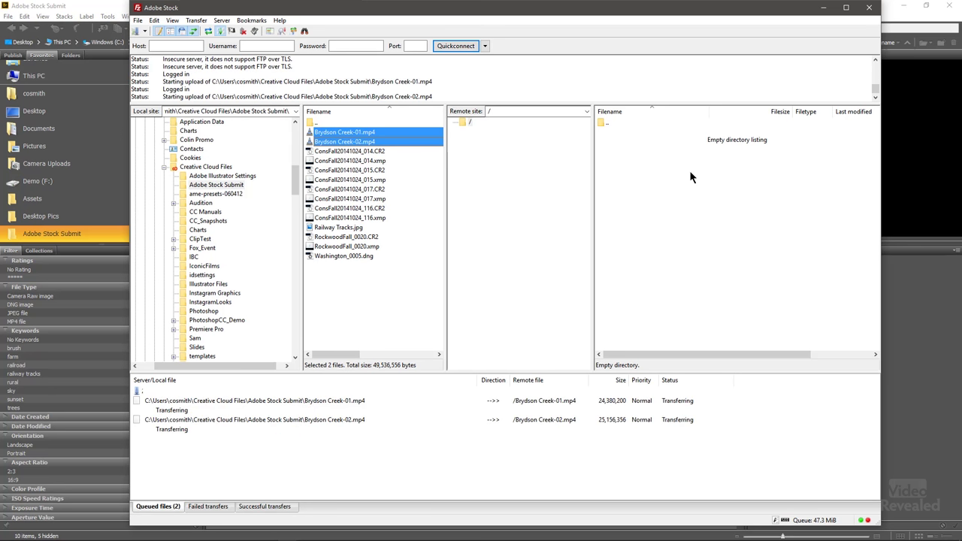
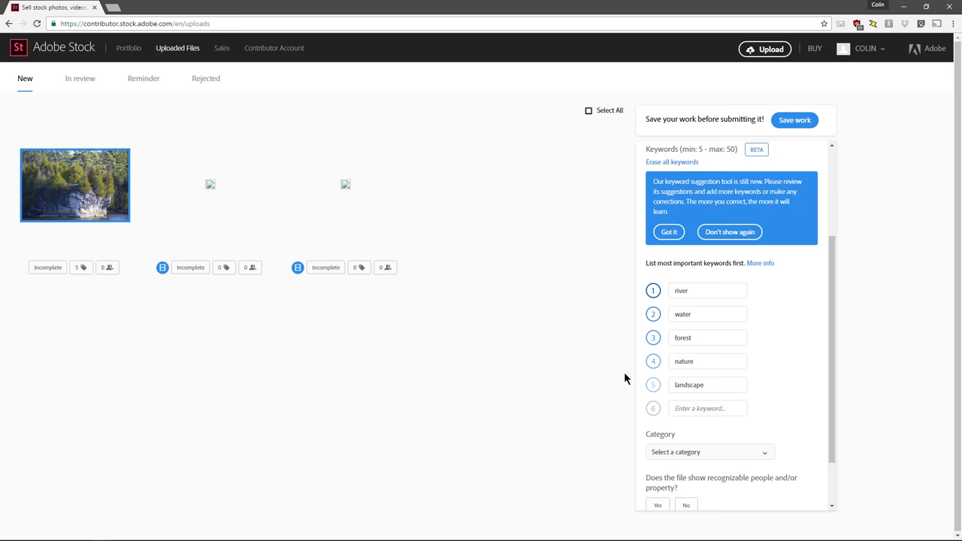
# - Add "Limestone" as the sixth keyword of the cliff photo in the uploaded files
pyautogui.click(729, 409)
pyautogui.write('Limestone')
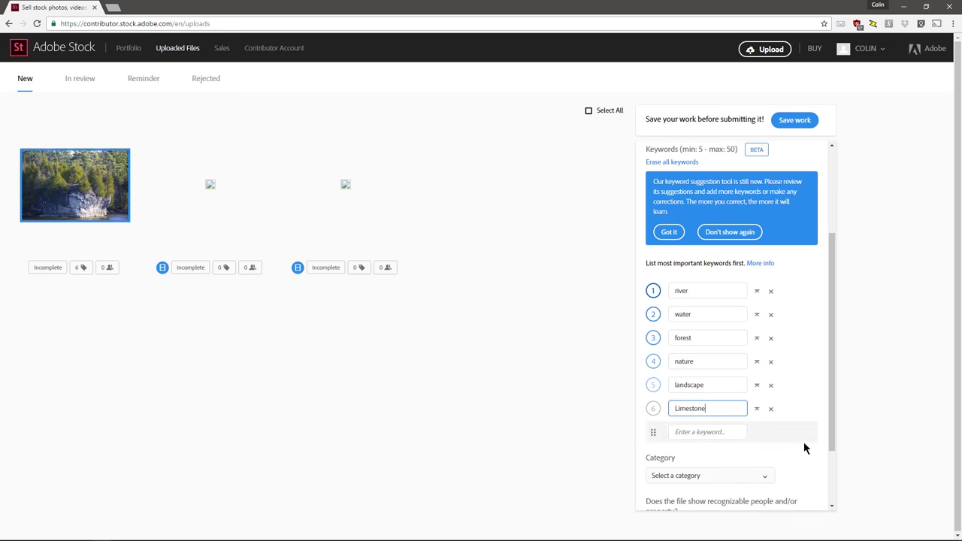
# - Set the cliff photo's category to Landscapes and answer No to whether it shows recognizable people or property
pyautogui.moveTo(834, 423); pyautogui.dragTo(832, 428)
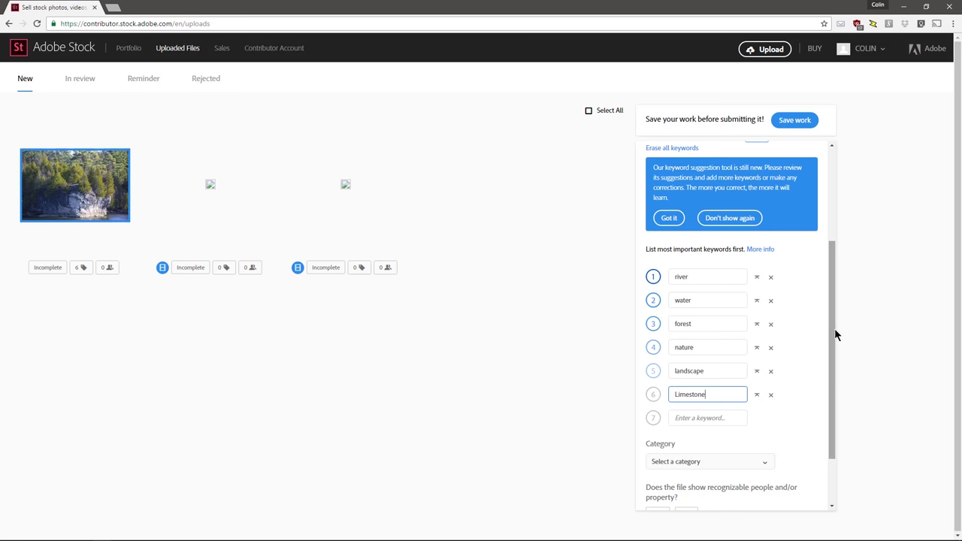
pyautogui.scroll(-2, 835, 353)
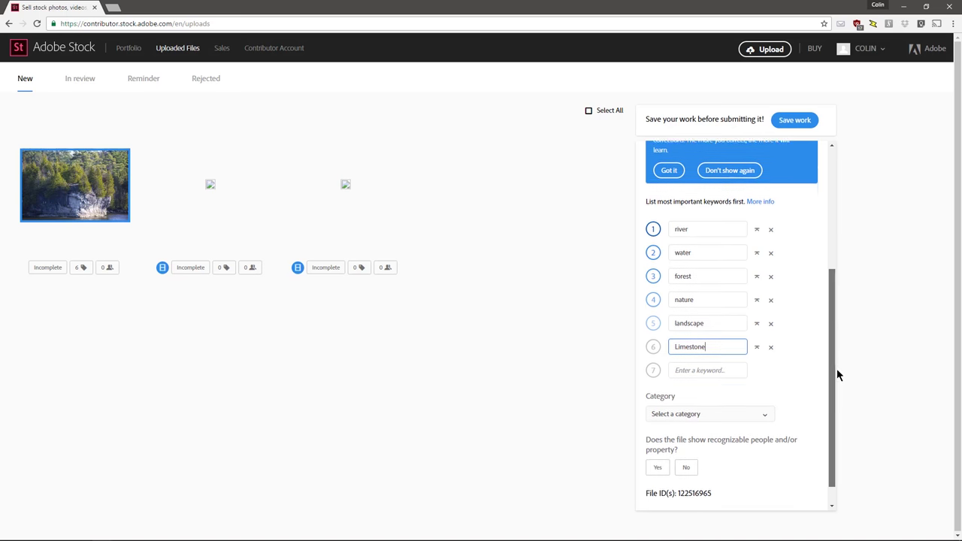
pyautogui.click(764, 399)
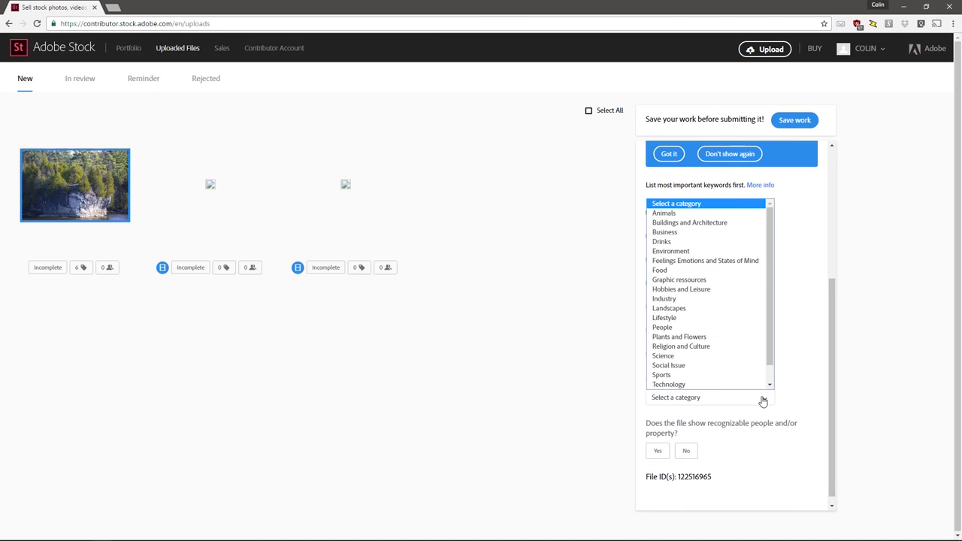
pyautogui.click(692, 309)
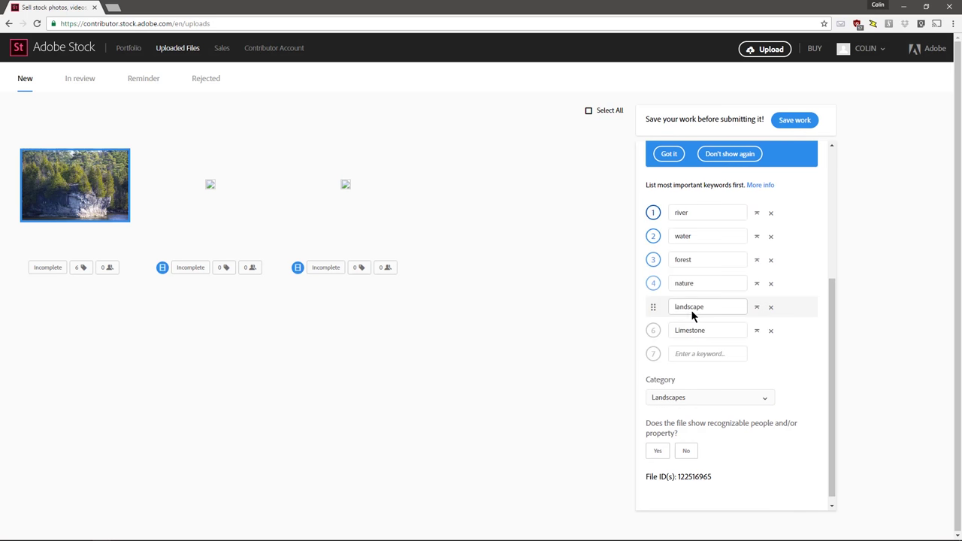
pyautogui.click(688, 451)
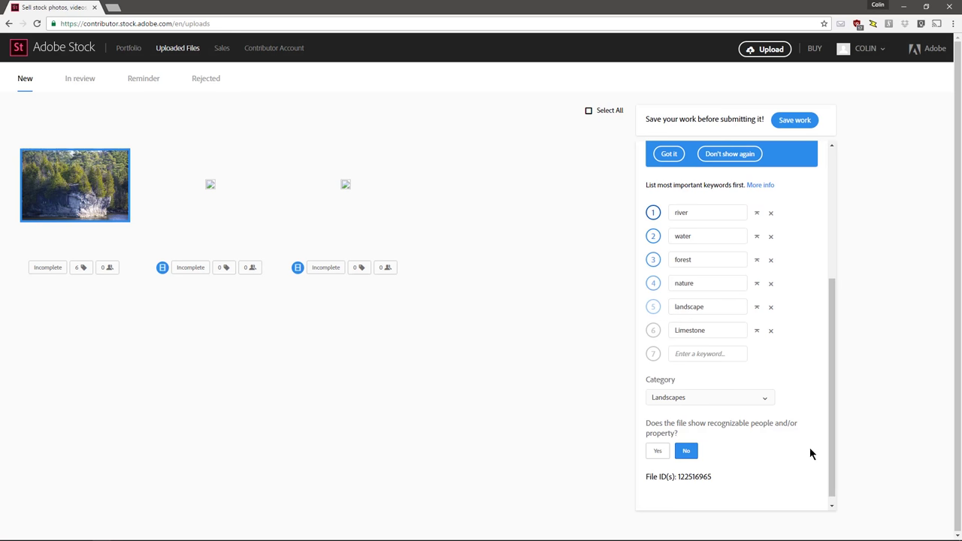
# - Save the details of Limestone Cliffs.jpg and submit the photo for approval
pyautogui.moveTo(831, 451); pyautogui.dragTo(829, 318)
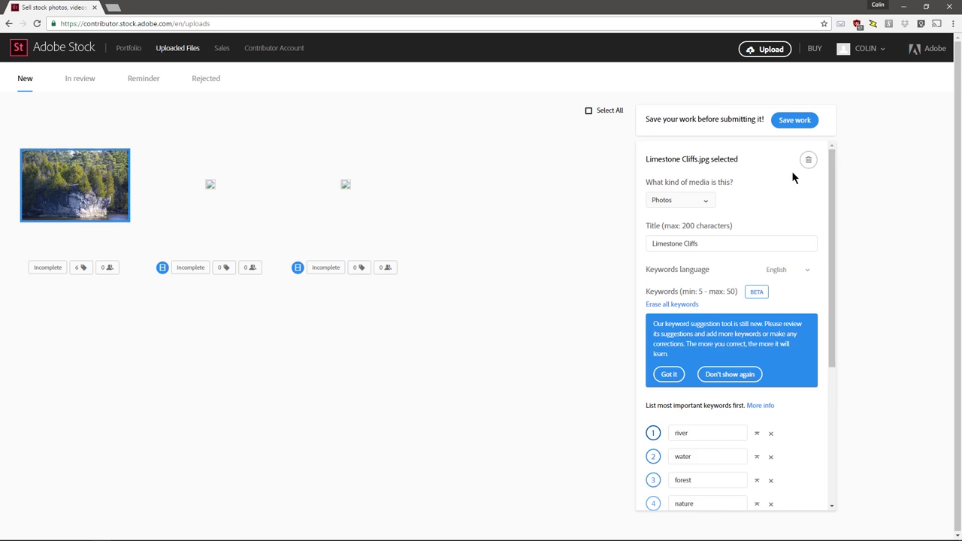
pyautogui.click(788, 122)
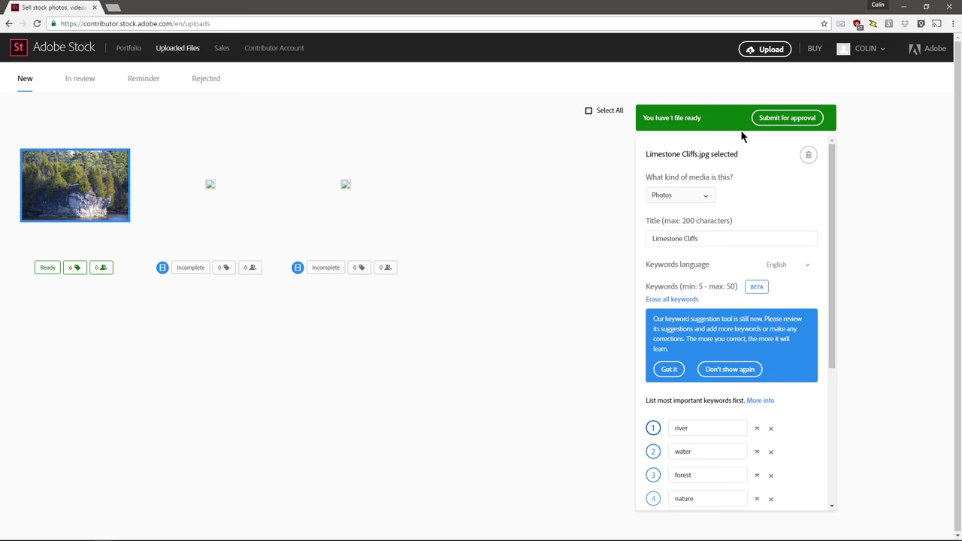
pyautogui.click(788, 120)
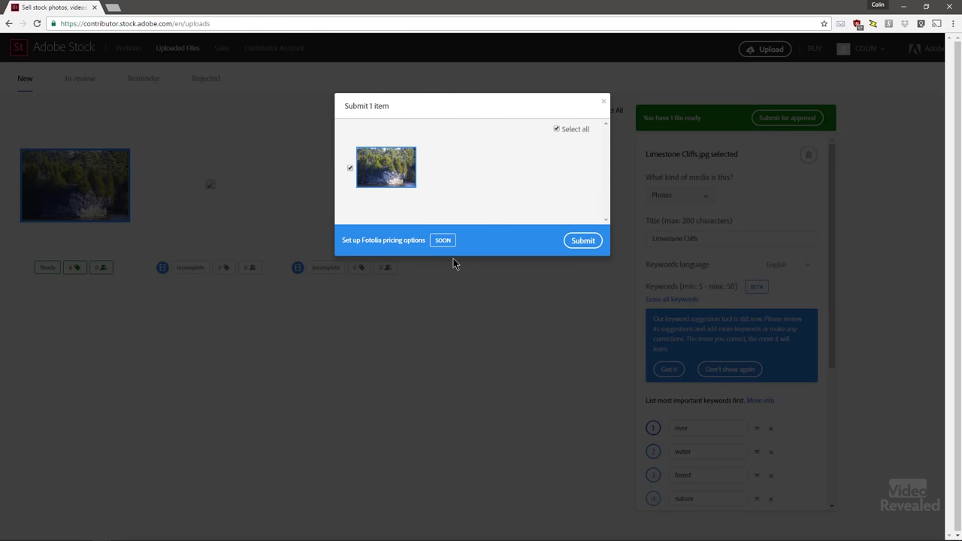
pyautogui.click(582, 241)
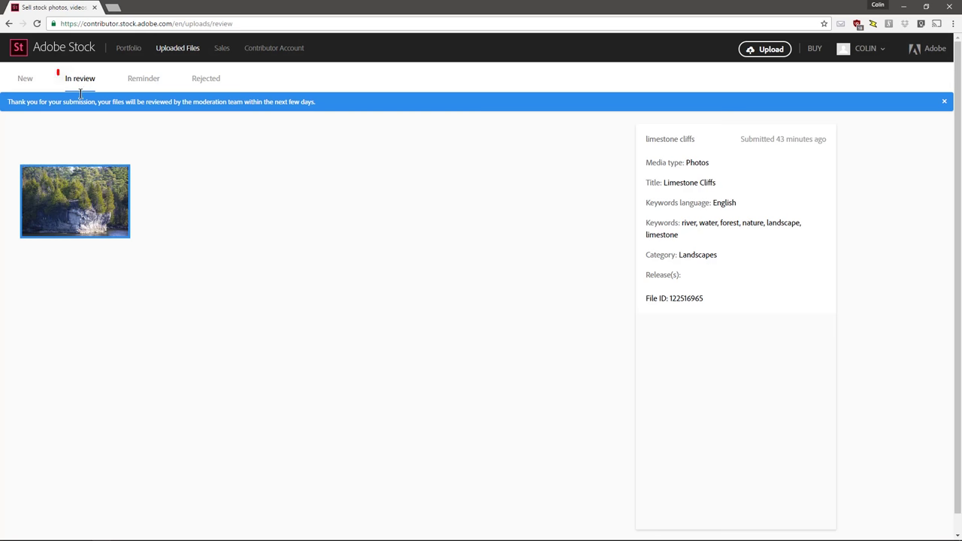
# - Return to the new uploaded files and examine the title, suggested keywords and category fields of Brydson Creek-02.mp4
pyautogui.click(181, 50)
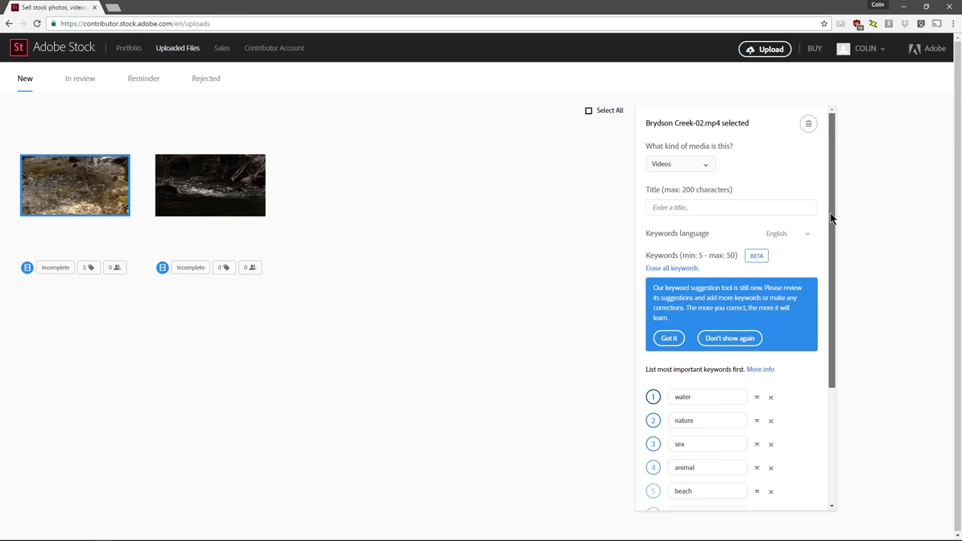
pyautogui.moveTo(831, 216); pyautogui.dragTo(826, 230)
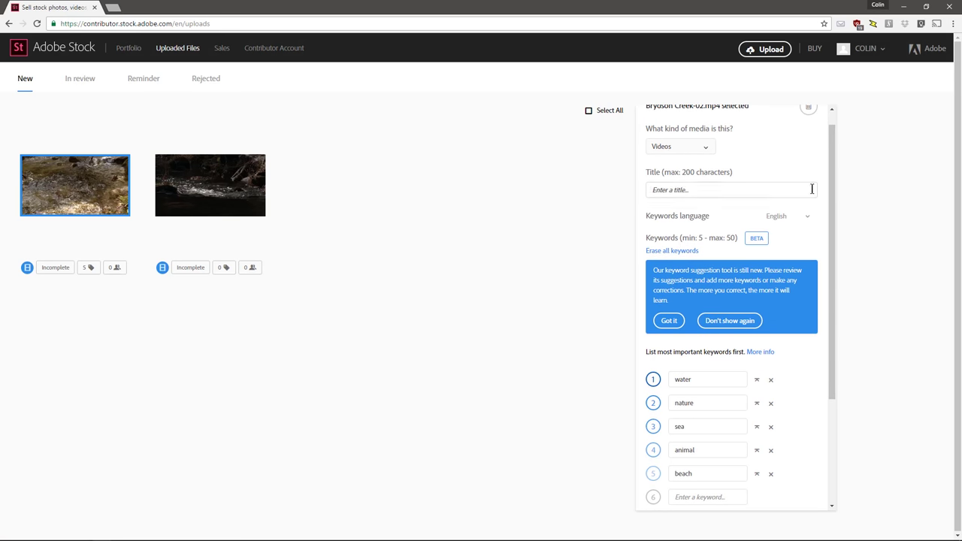
pyautogui.moveTo(831, 197); pyautogui.dragTo(829, 308)
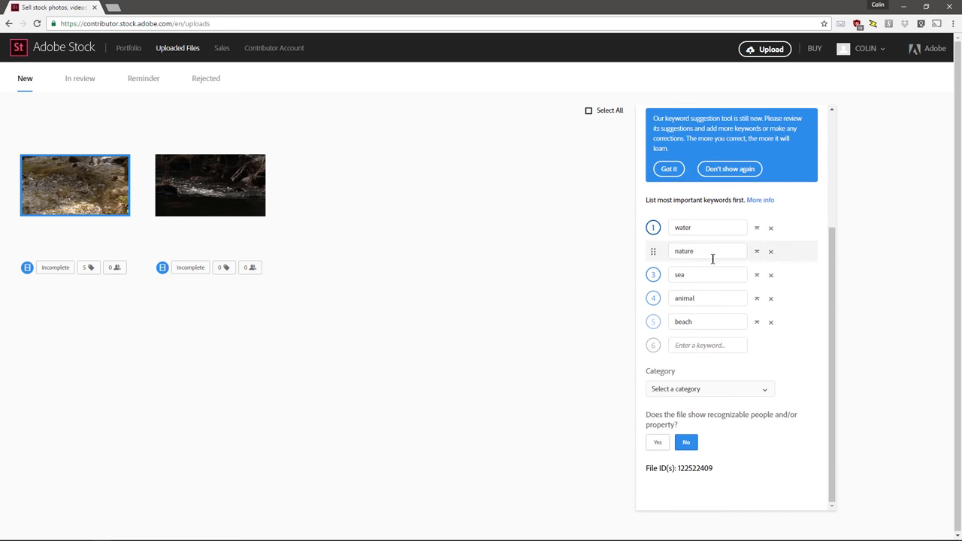